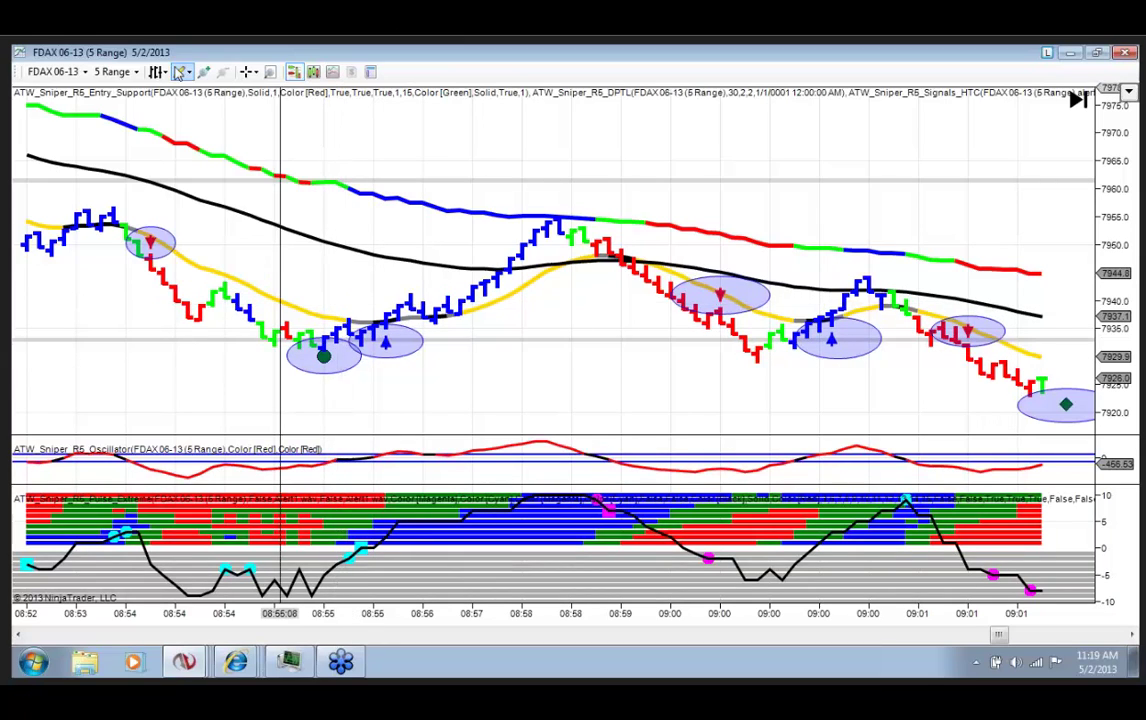
Draw an arrow line from the 08:55 buy signal along the rising bars
left_click(178, 73)
left_click(250, 202)
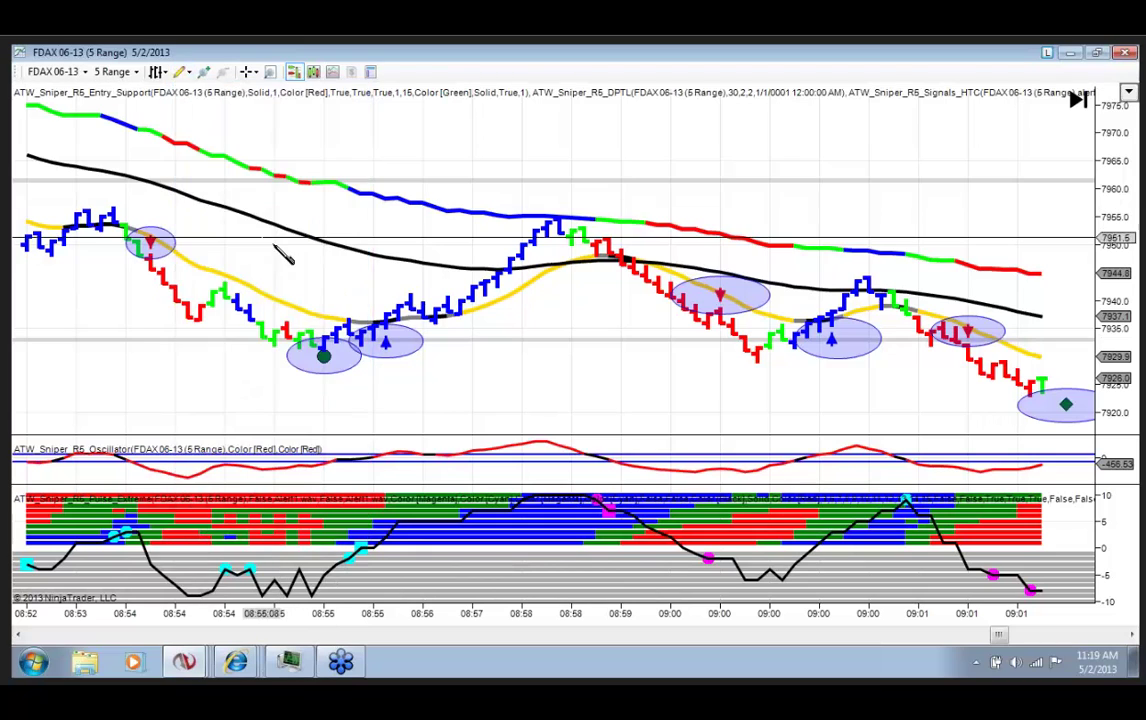
left_click(382, 336)
left_click(463, 296)
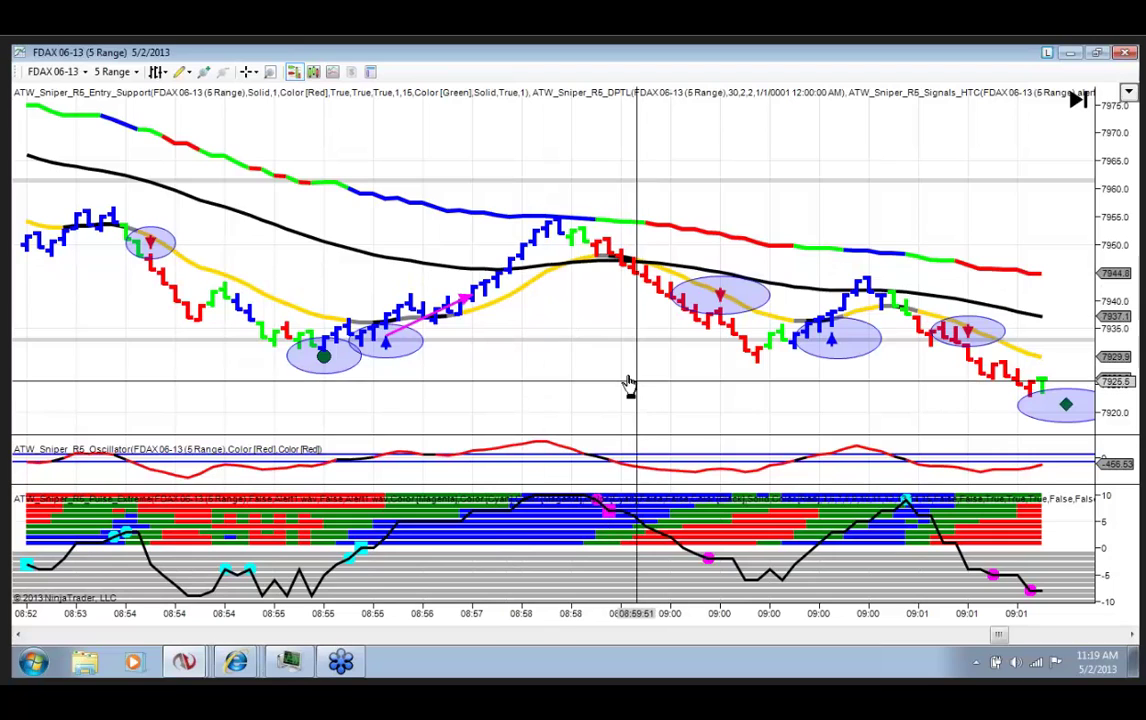
scroll(609, 378, "down", 2)
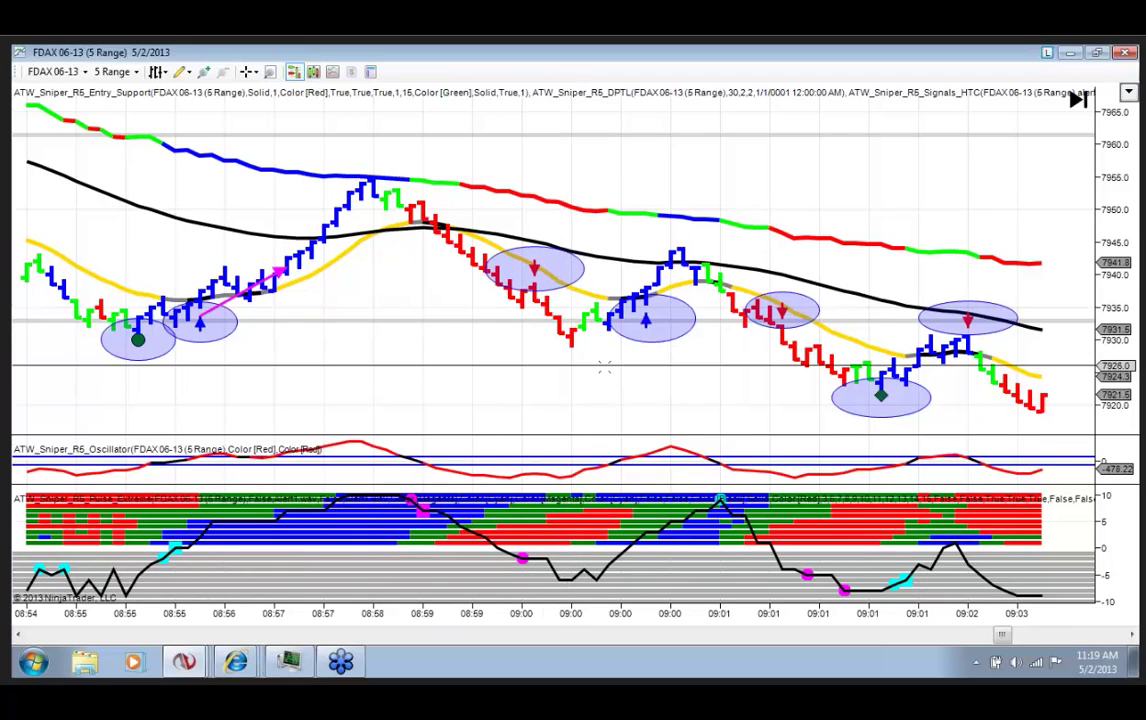
Pan the chart forward until the 08:59–09:06 bars are shown
left_click_drag(604, 368, 522, 277)
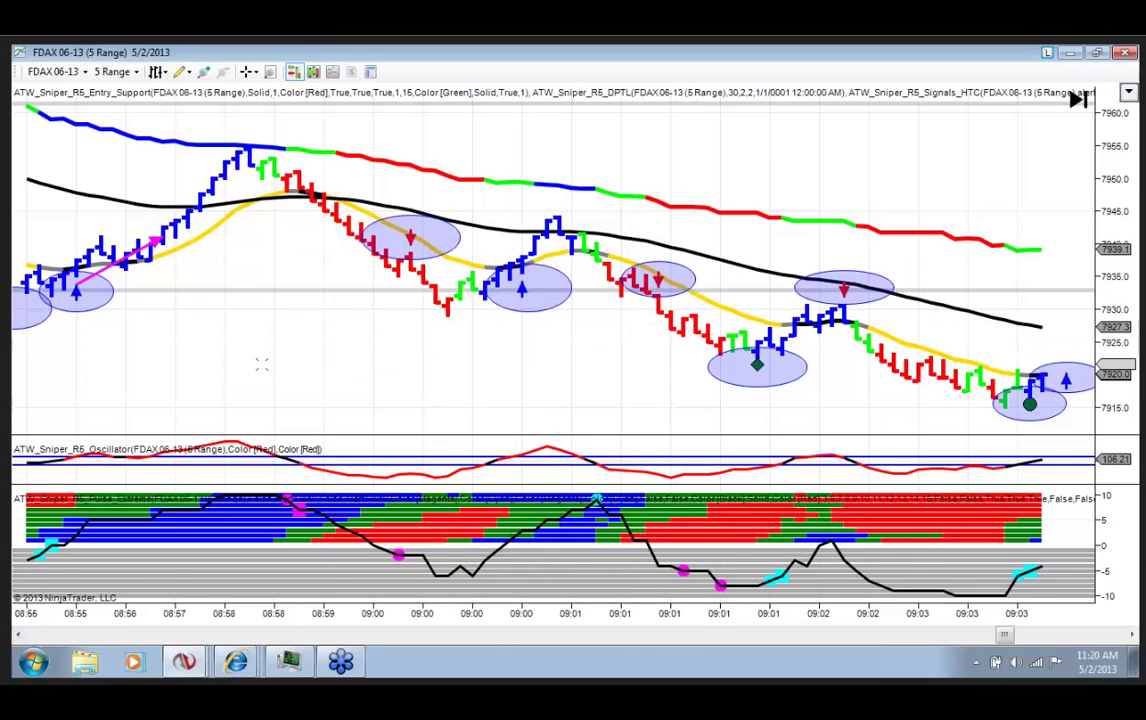
left_click_drag(261, 362, 474, 325)
left_click_drag(955, 320, 845, 320)
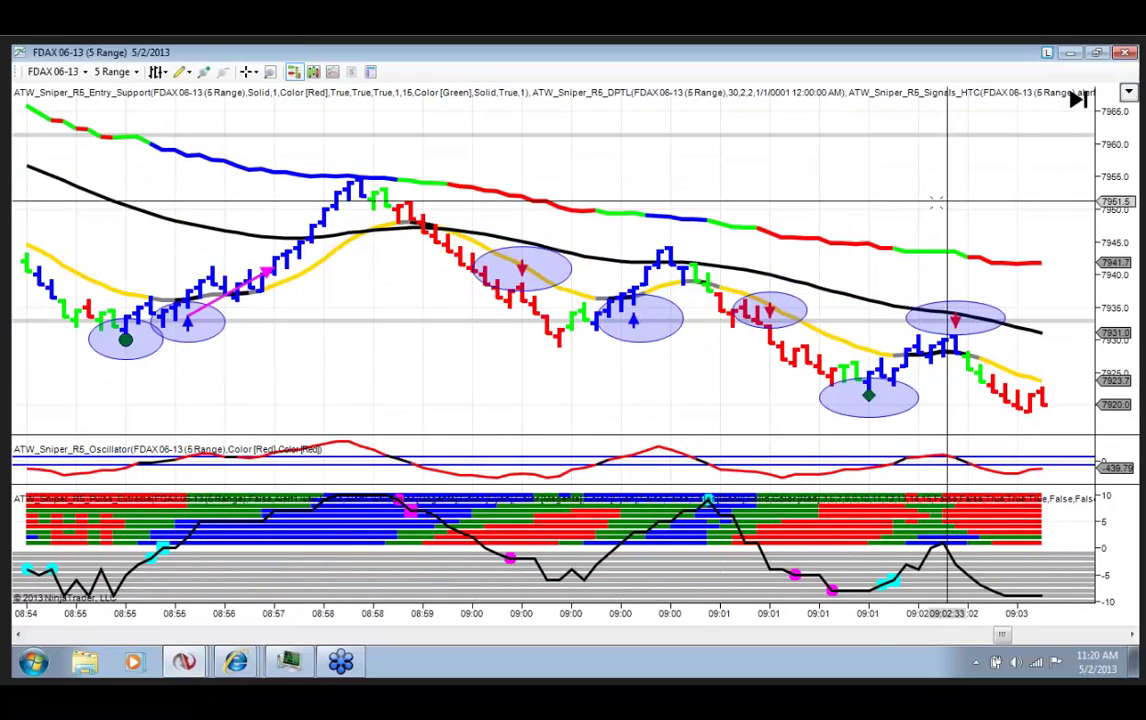
left_click_drag(937, 203, 591, 359)
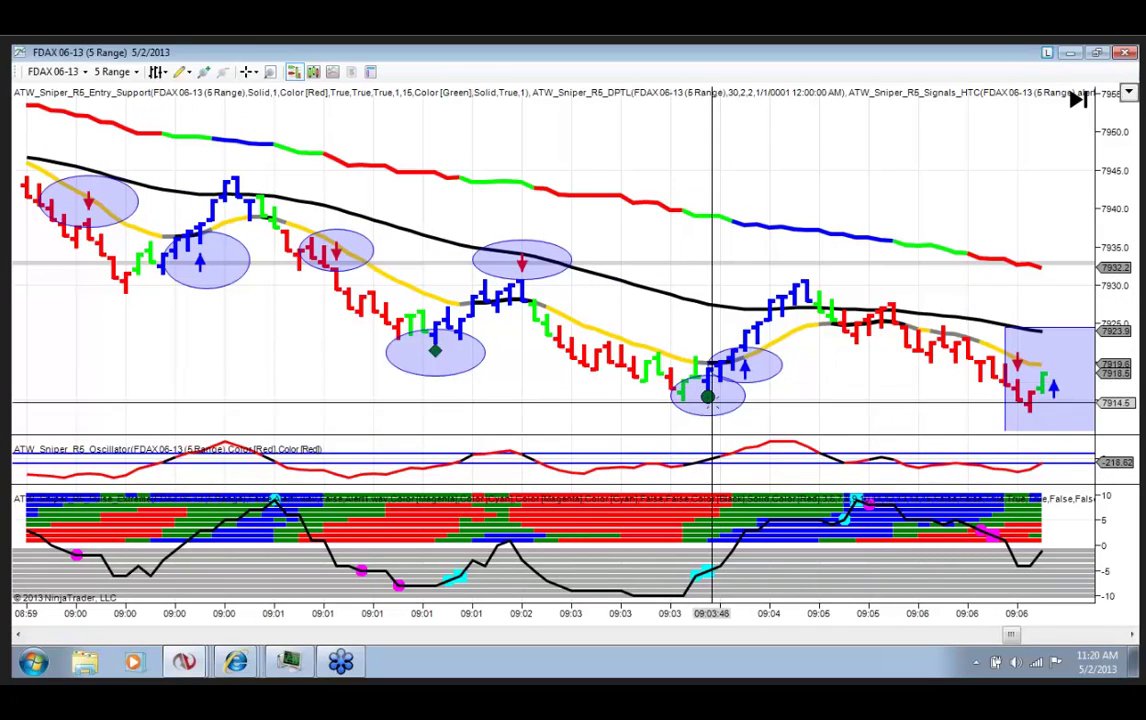
Draw an arrow line up from the 09:03 buy dot, toggling the crosshair off and on
left_click(179, 72)
left_click(214, 204)
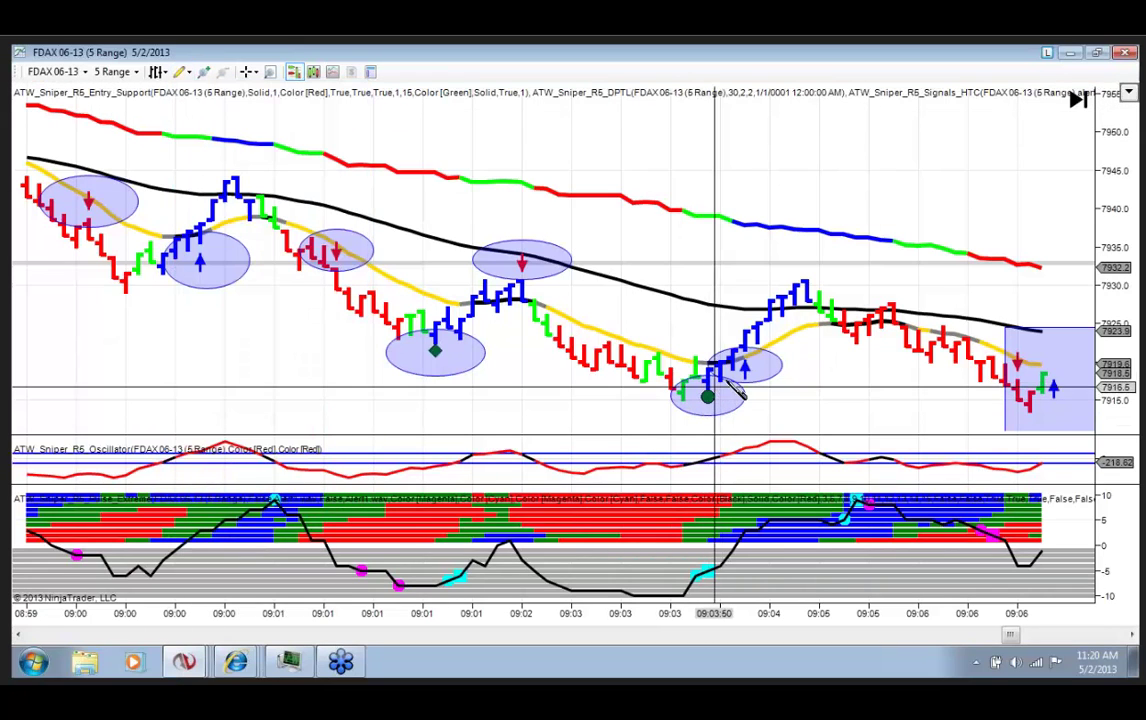
left_click(755, 340)
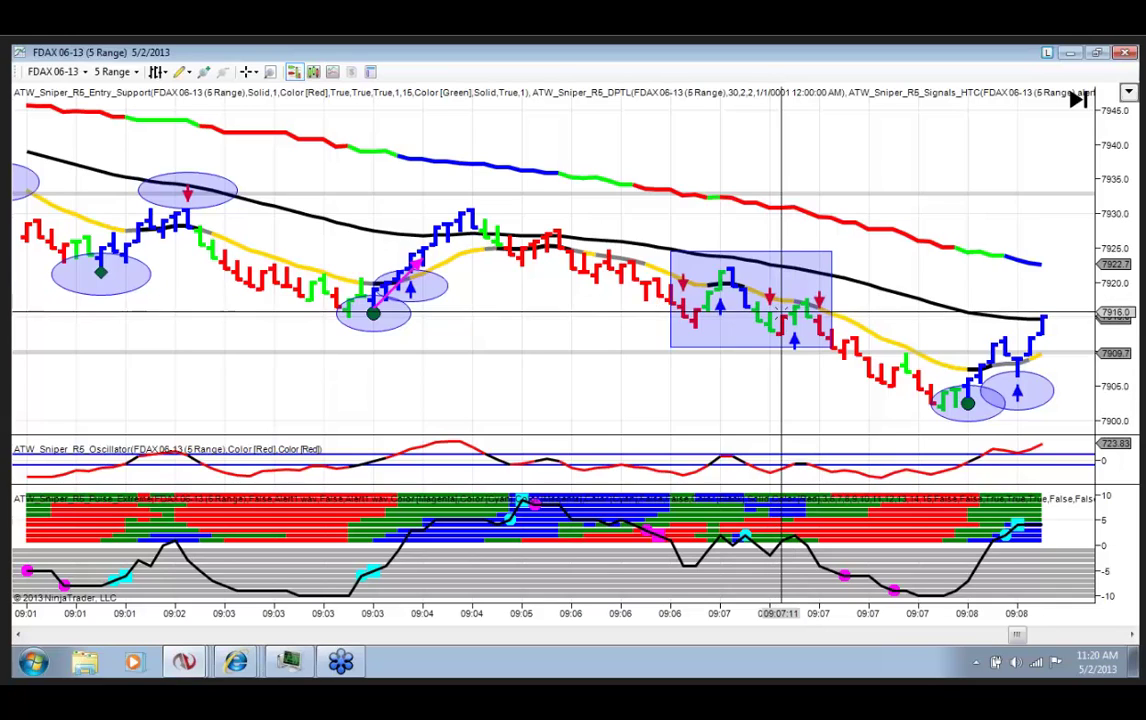
middle_click(785, 255)
middle_click(760, 338)
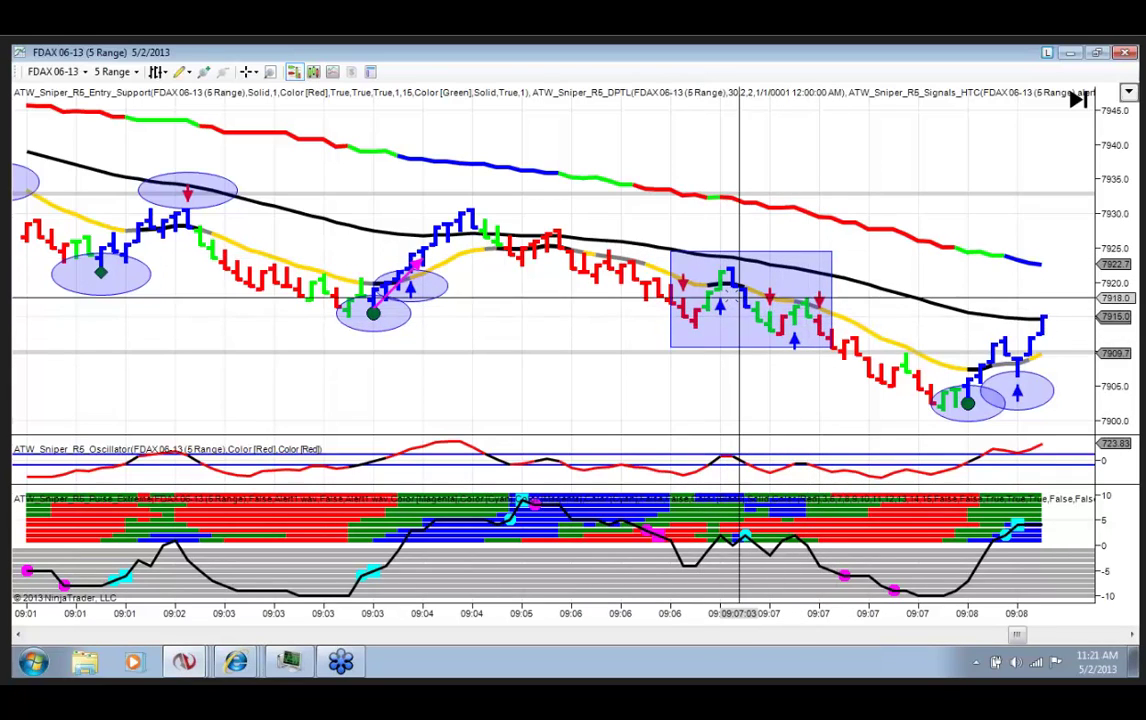
Draw small rectangles framing the 09:06 sell arrow and the 09:07 buy arrow
left_click(186, 75)
left_click(240, 437)
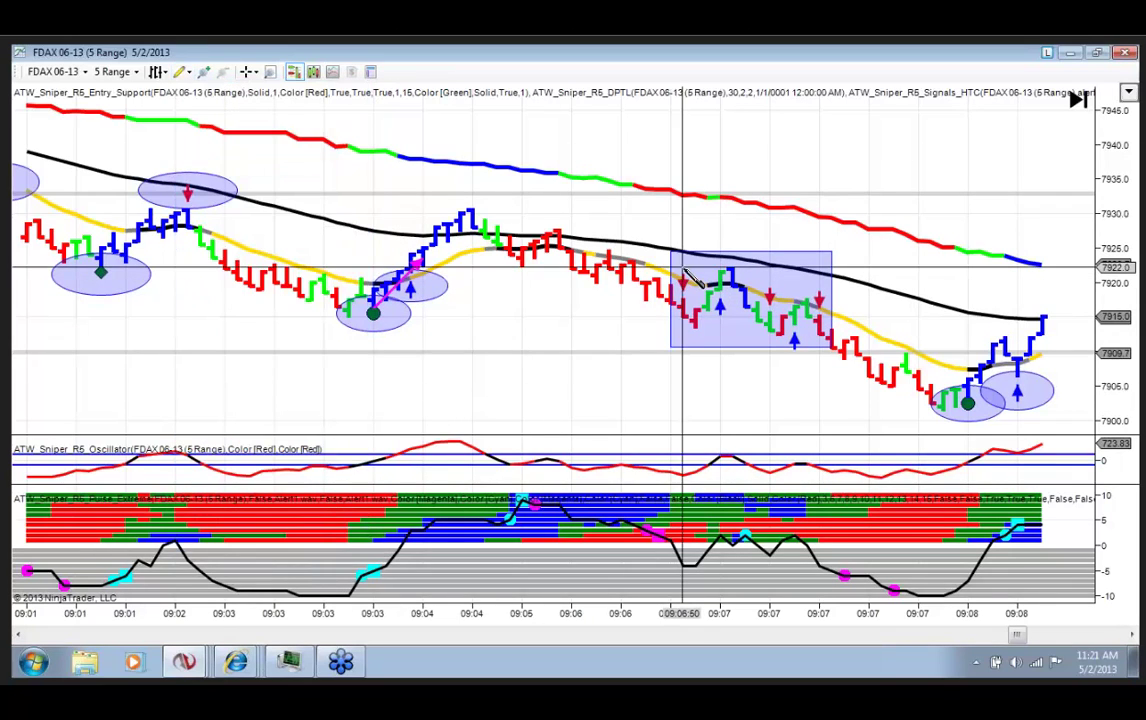
left_click(677, 268)
left_click(695, 291)
left_click(184, 75)
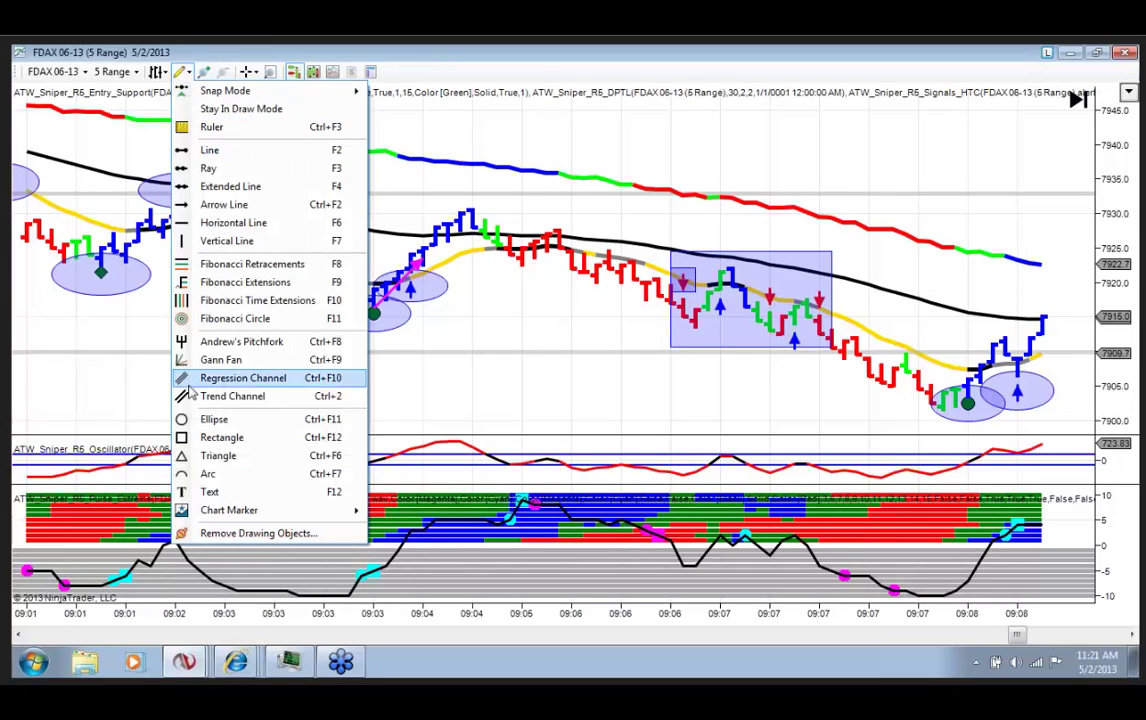
left_click(212, 440)
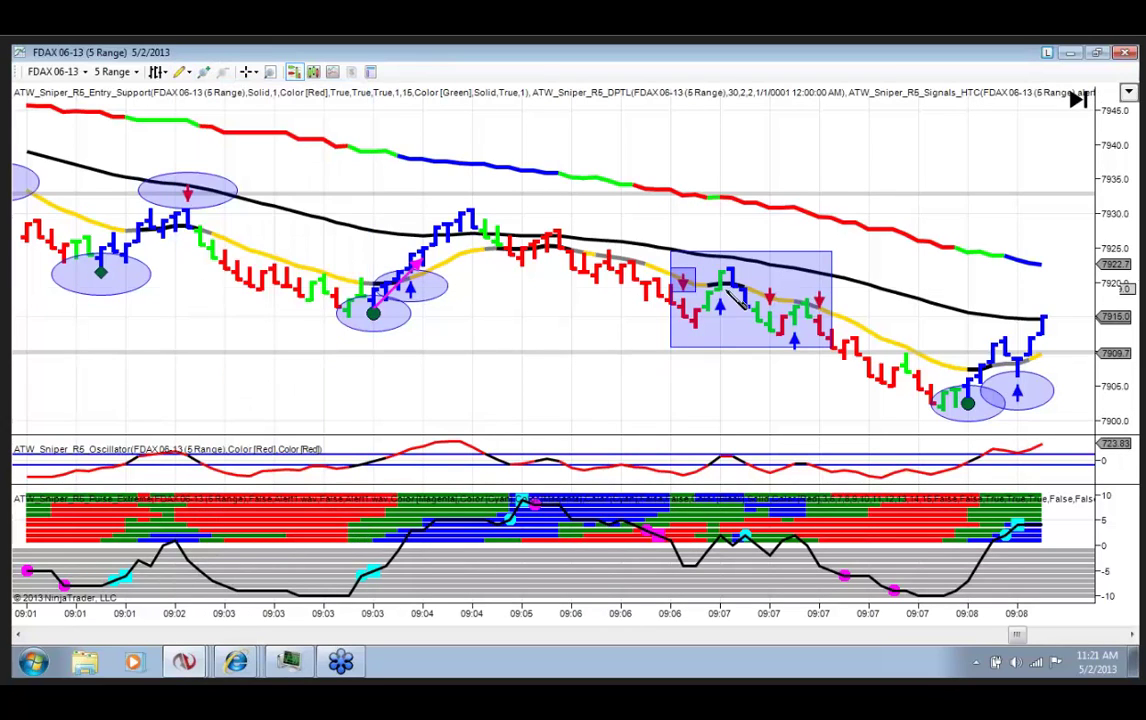
left_click(733, 320)
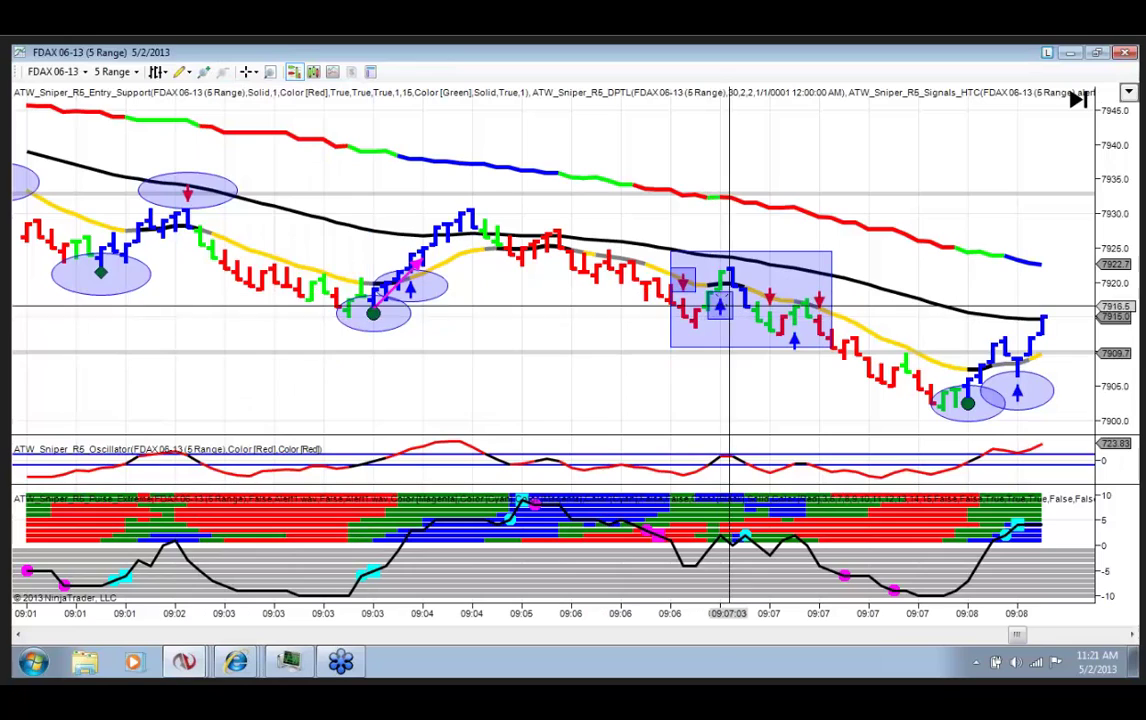
left_click(708, 292)
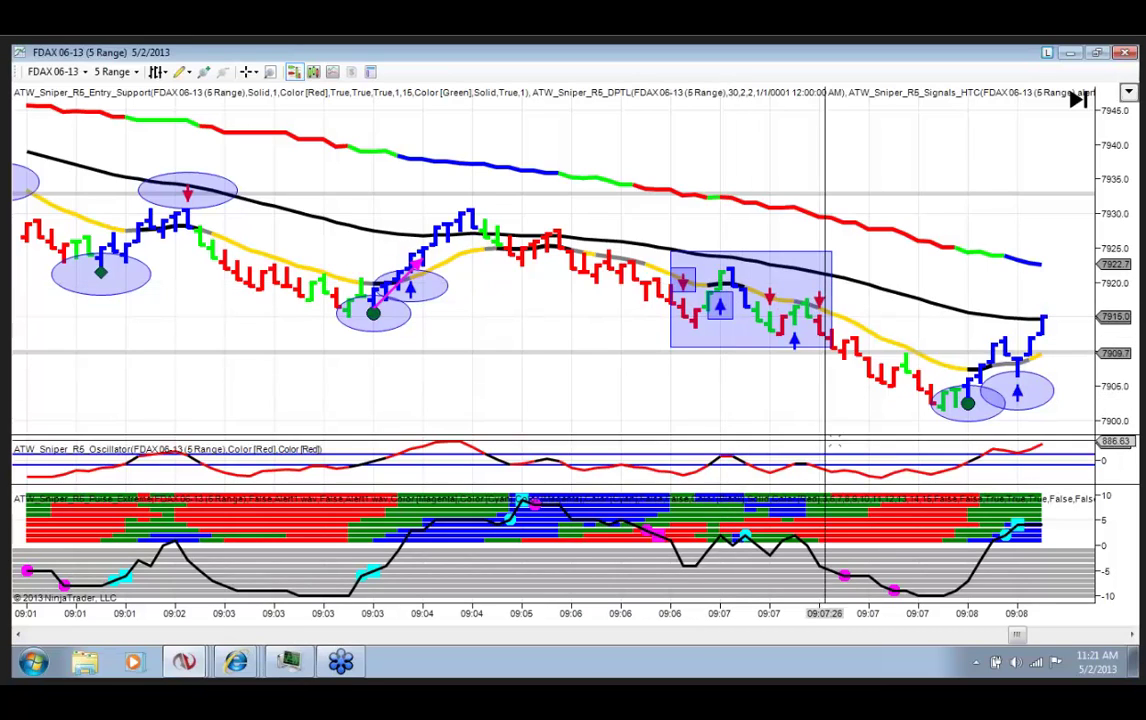
Pan the chart forward to the 09:07–09:14 bars
left_click_drag(851, 385, 514, 360)
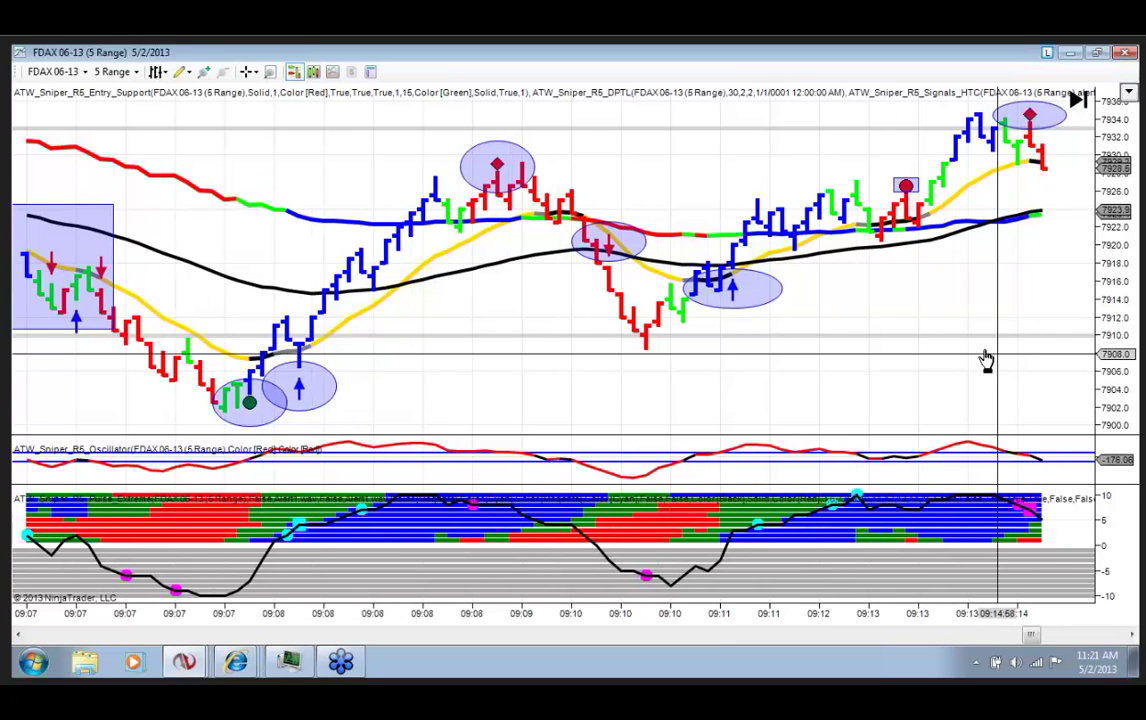
left_click_drag(985, 360, 503, 317)
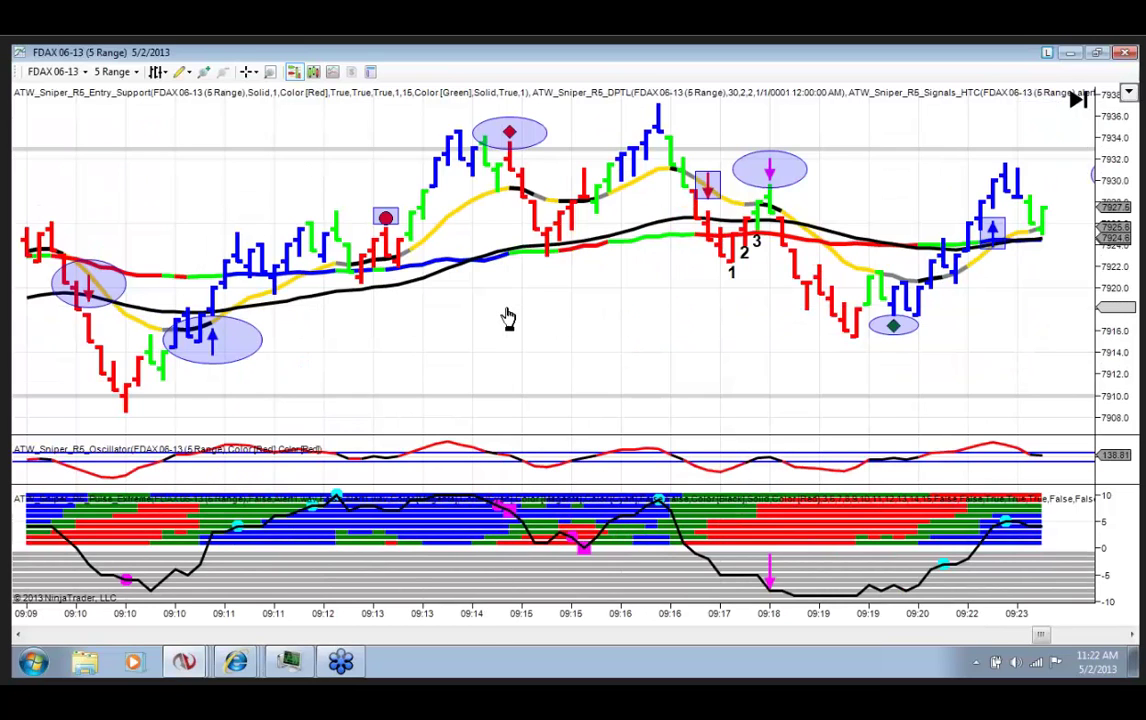
scroll(508, 317, "up", 1)
scroll(520, 316, "up", 1)
left_click_drag(531, 315, 944, 277)
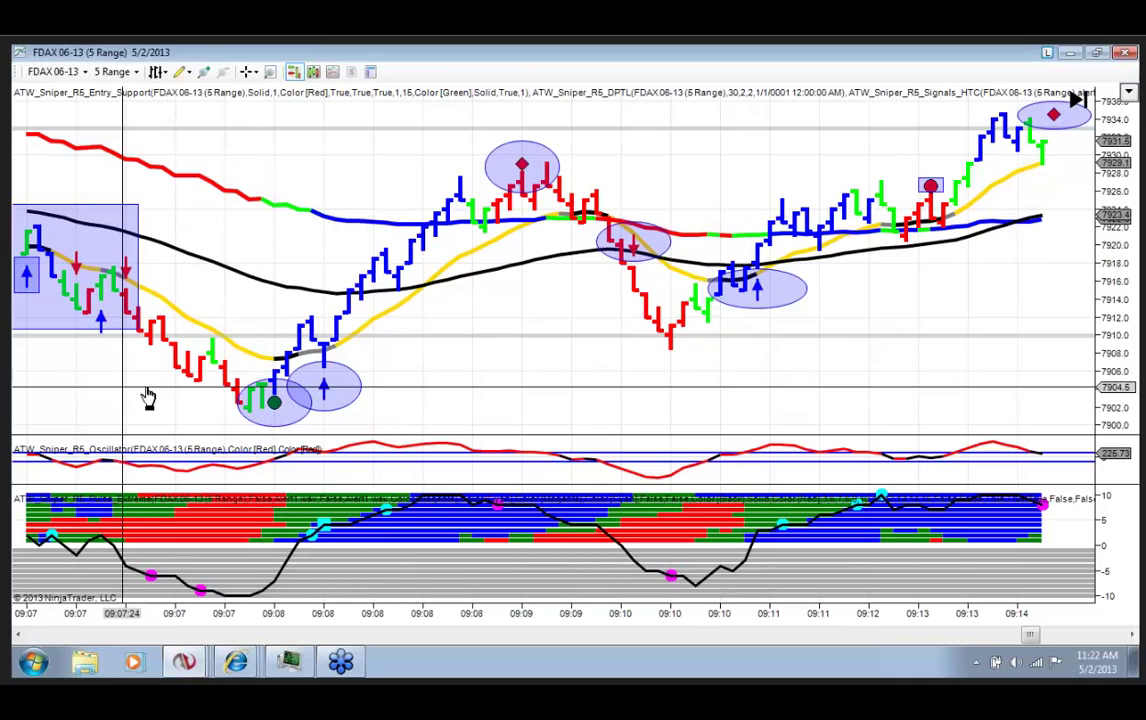
left_click_drag(147, 397, 662, 365)
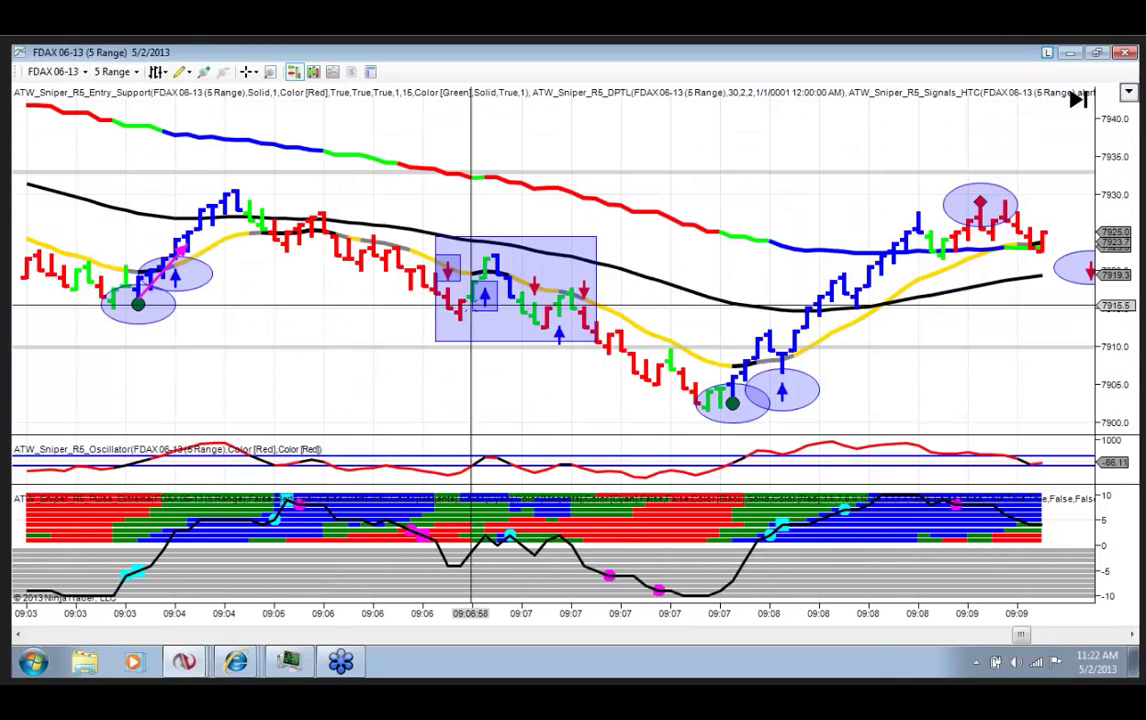
left_click_drag(249, 380, 638, 380)
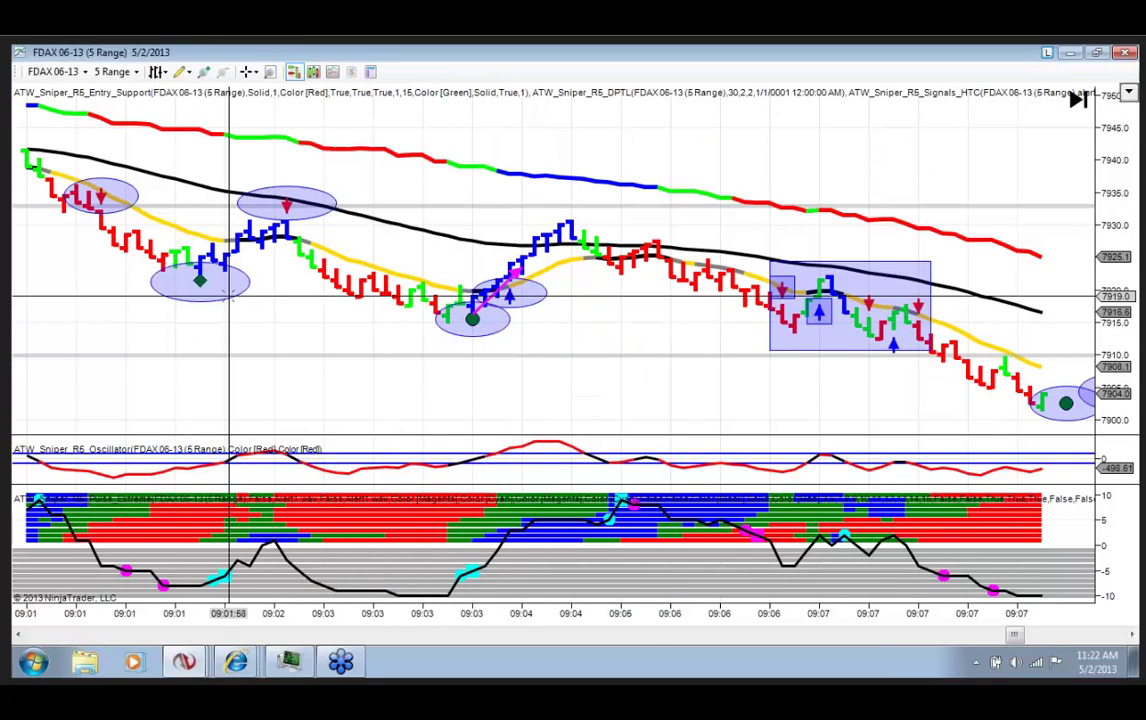
left_click_drag(127, 304, 481, 326)
left_click_drag(172, 340, 620, 369)
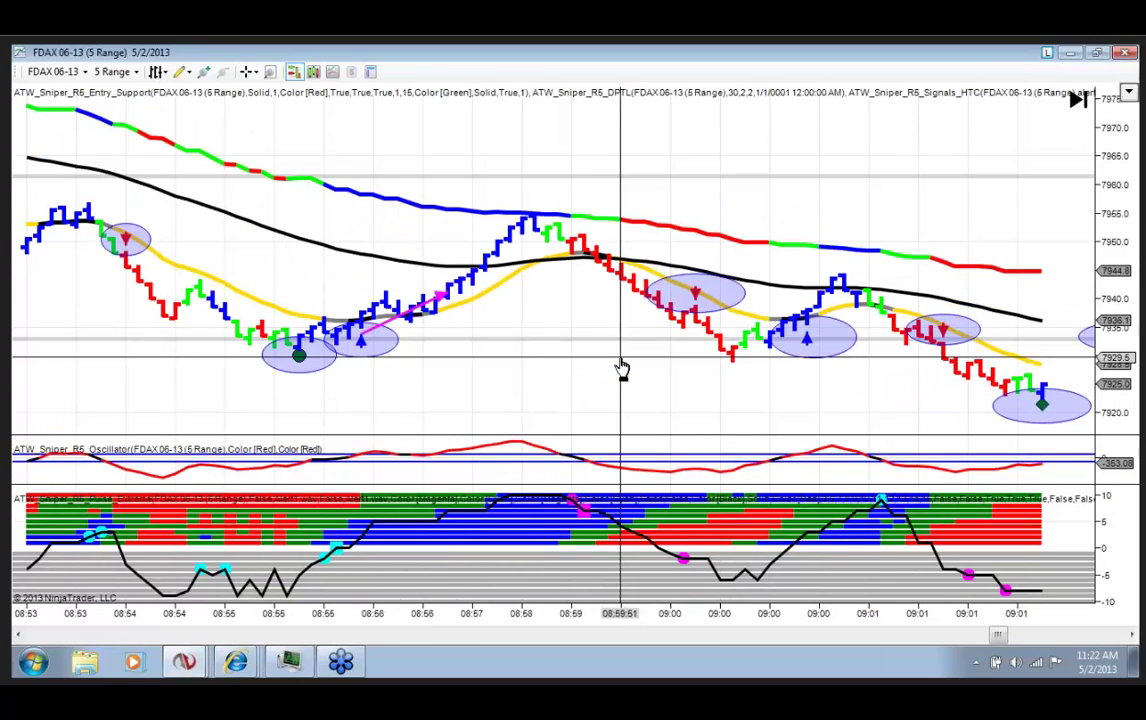
left_click_drag(107, 281, 153, 277)
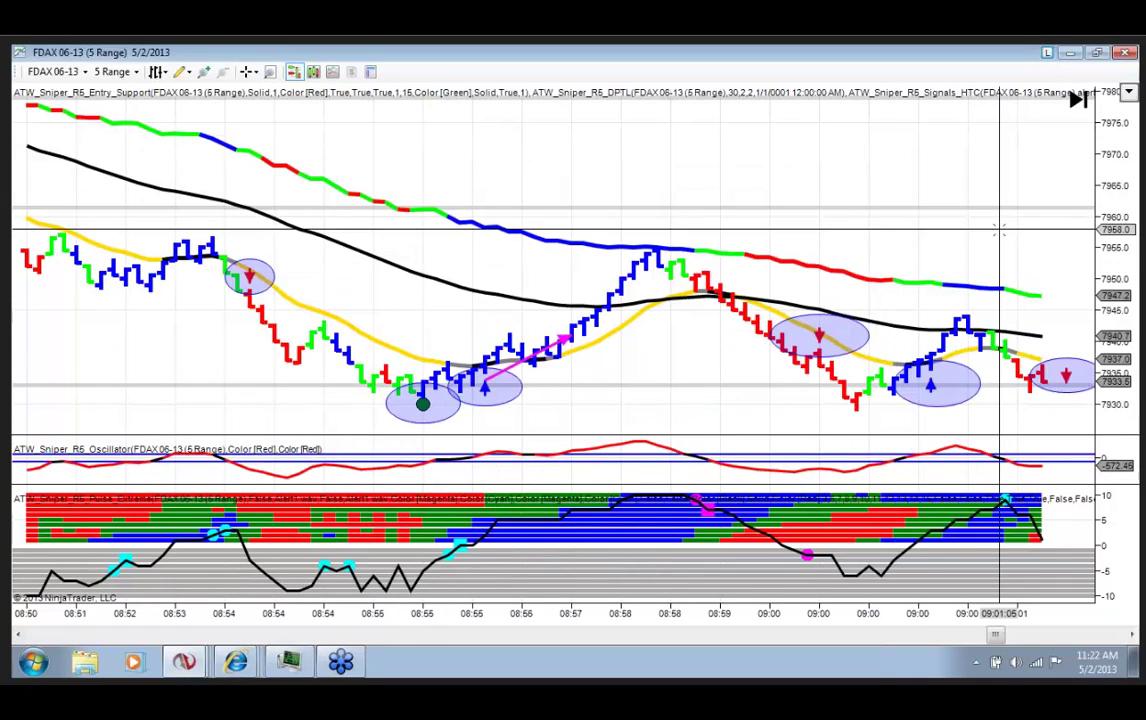
left_click_drag(998, 225, 979, 236)
scroll(512, 226, "down", 5)
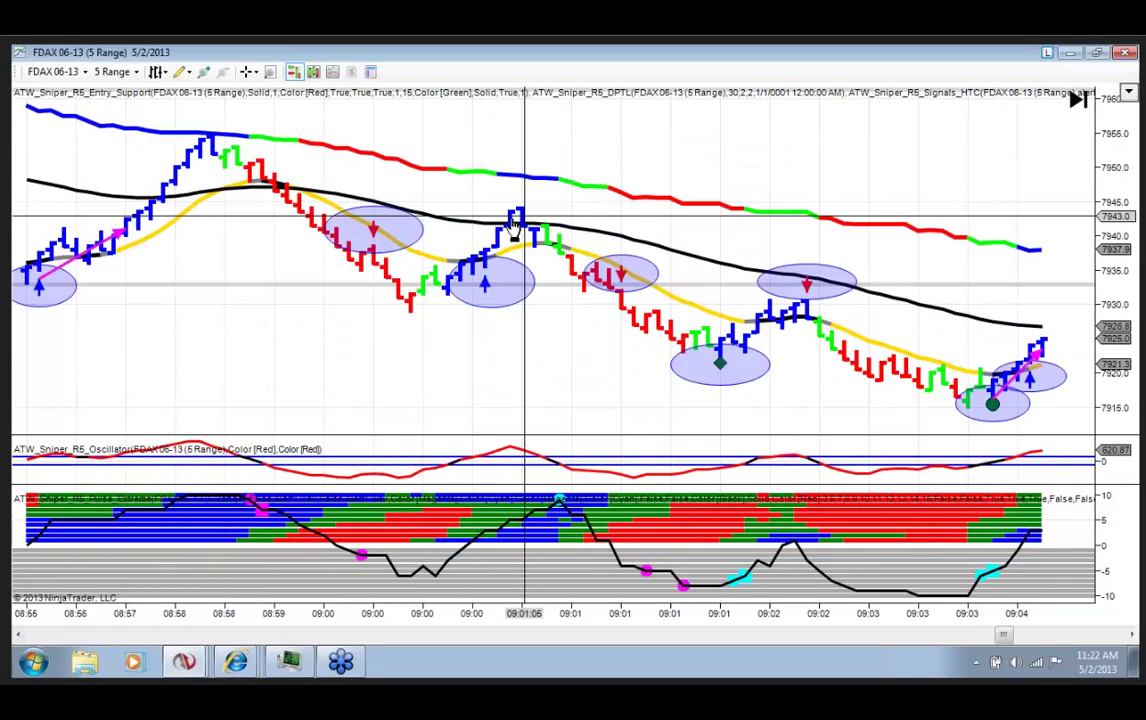
left_click_drag(936, 388, 907, 388)
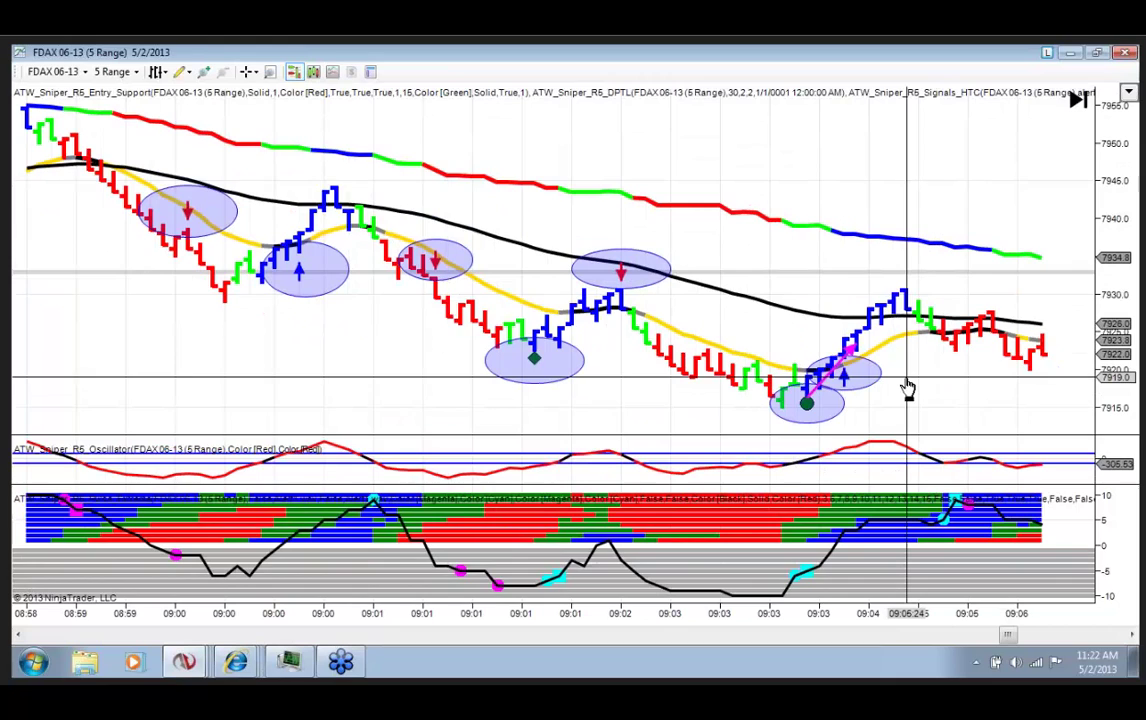
scroll(907, 388, "down", 3)
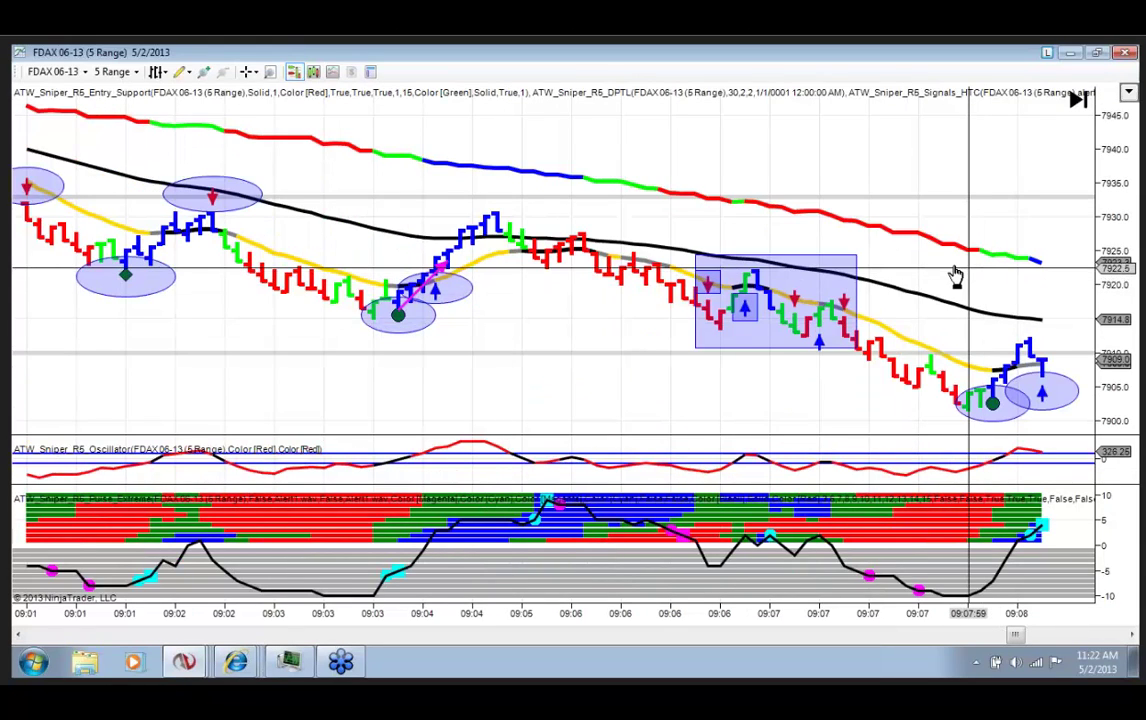
left_click_drag(955, 275, 652, 252)
scroll(652, 252, "down", 3)
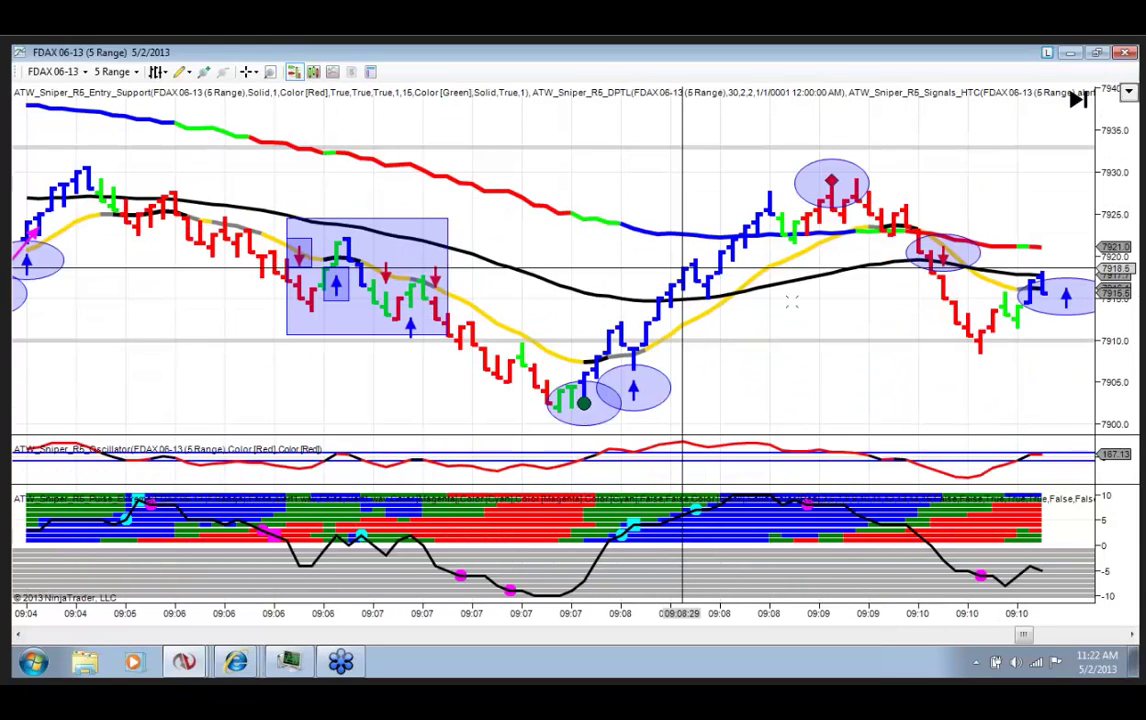
scroll(958, 385, "down", 1)
left_click_drag(958, 385, 690, 335)
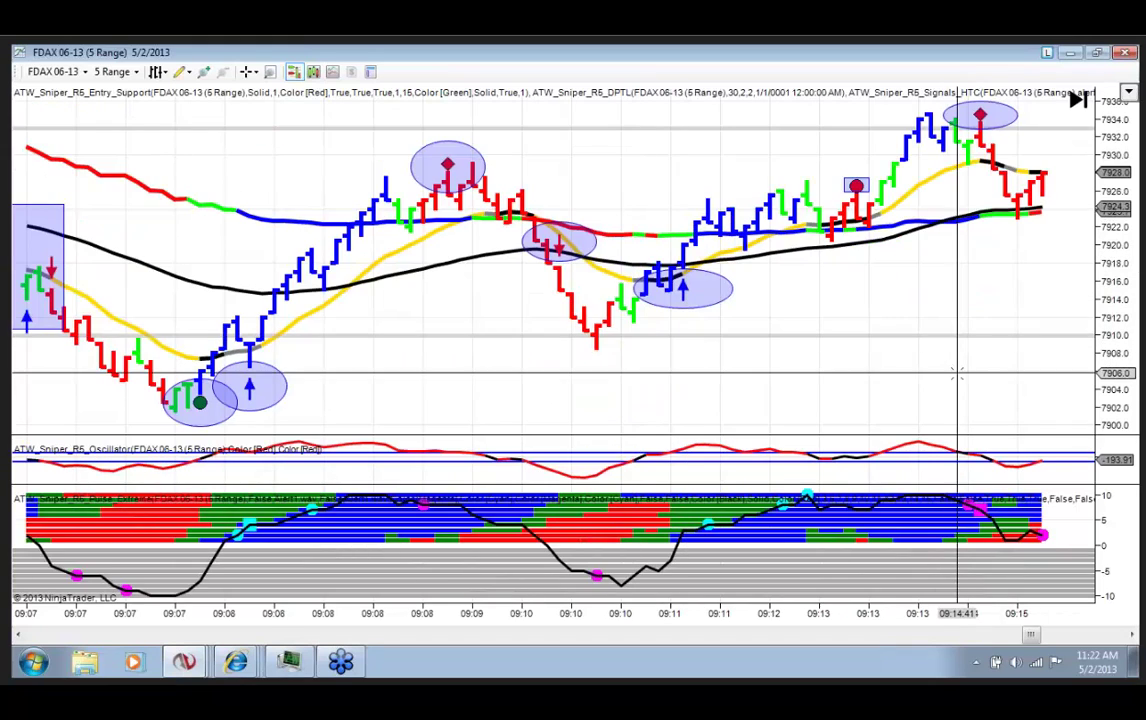
left_click_drag(935, 372, 513, 320)
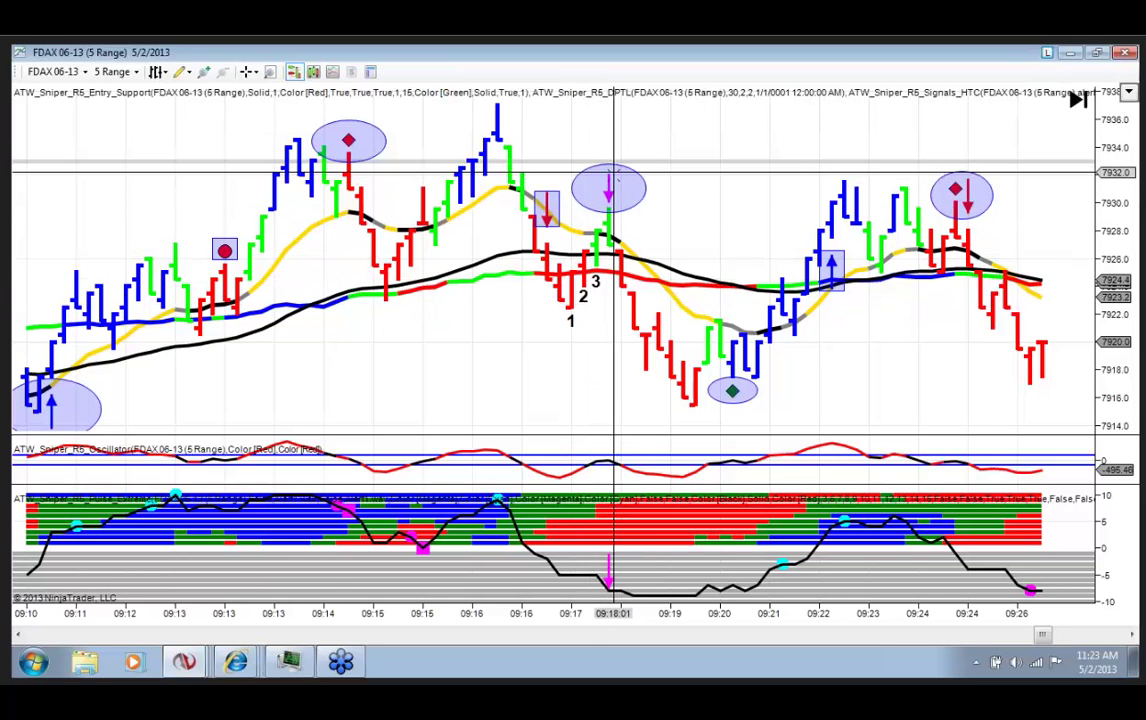
Pan the chart forward to show bars through about 09:31
left_click_drag(798, 388, 608, 421)
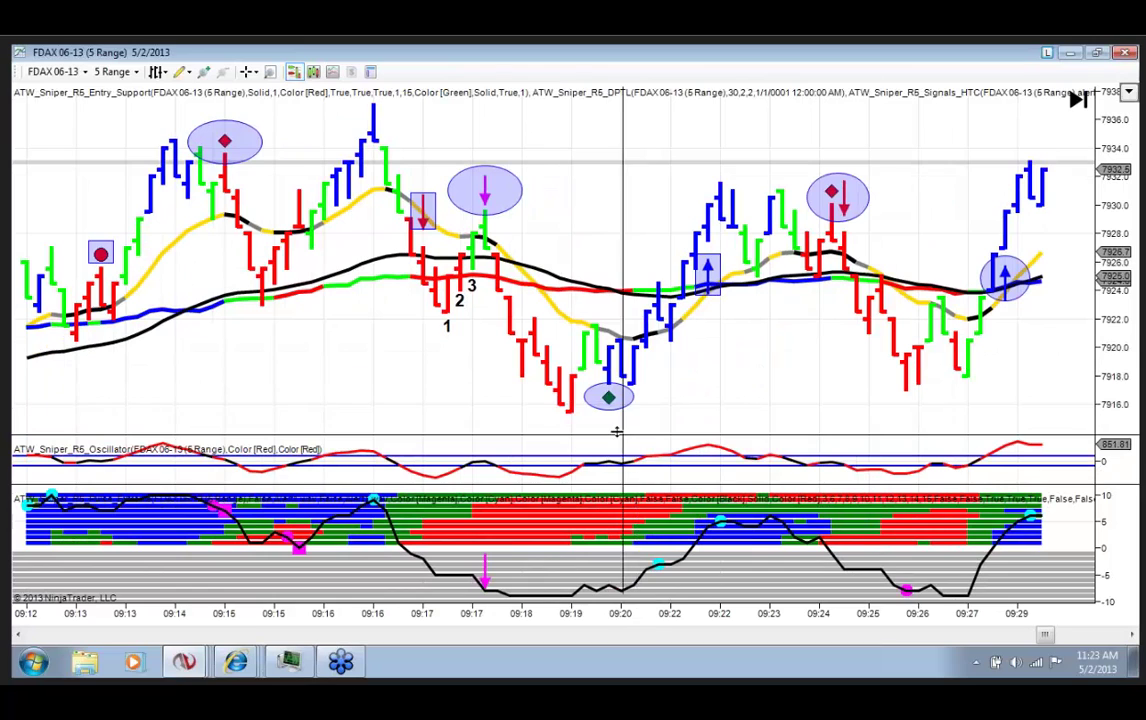
left_click_drag(743, 360, 504, 248)
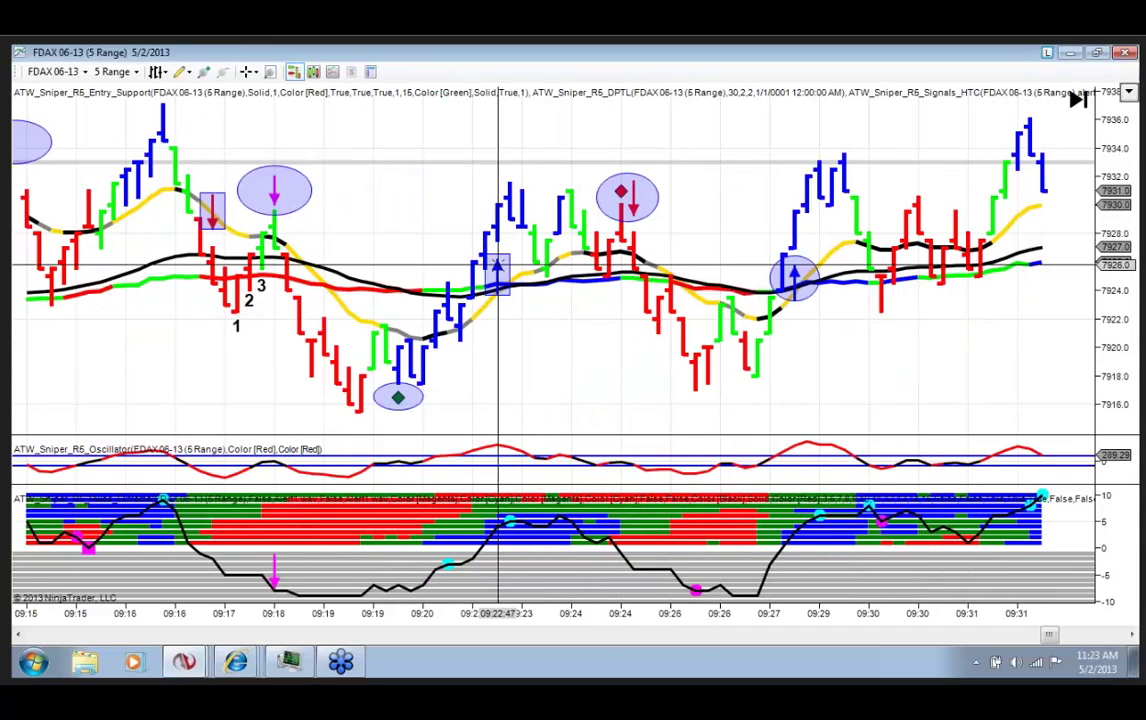